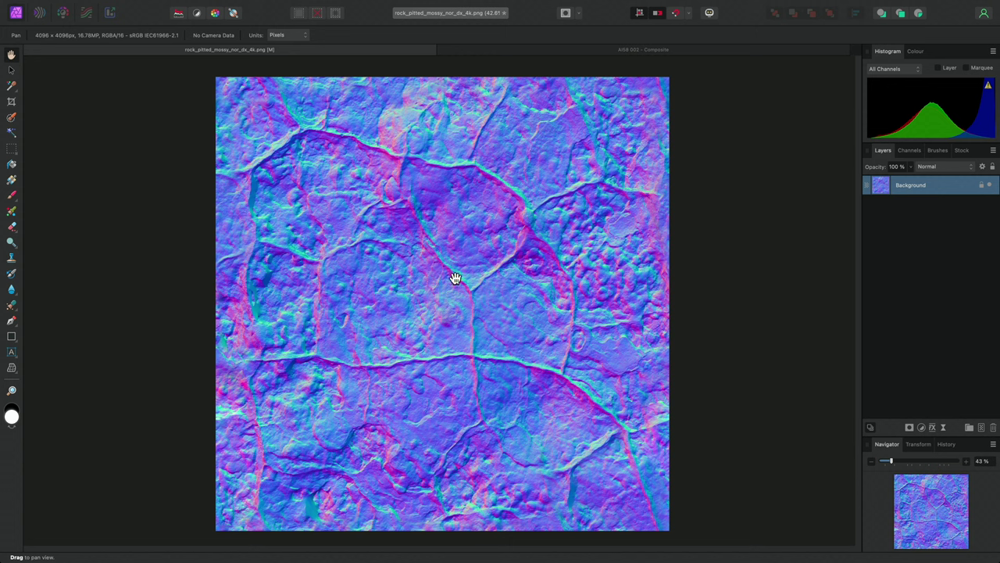
Step: Add a Normals adjustment layer above the rock normal map from the Layer menu
left_click(235, 6)
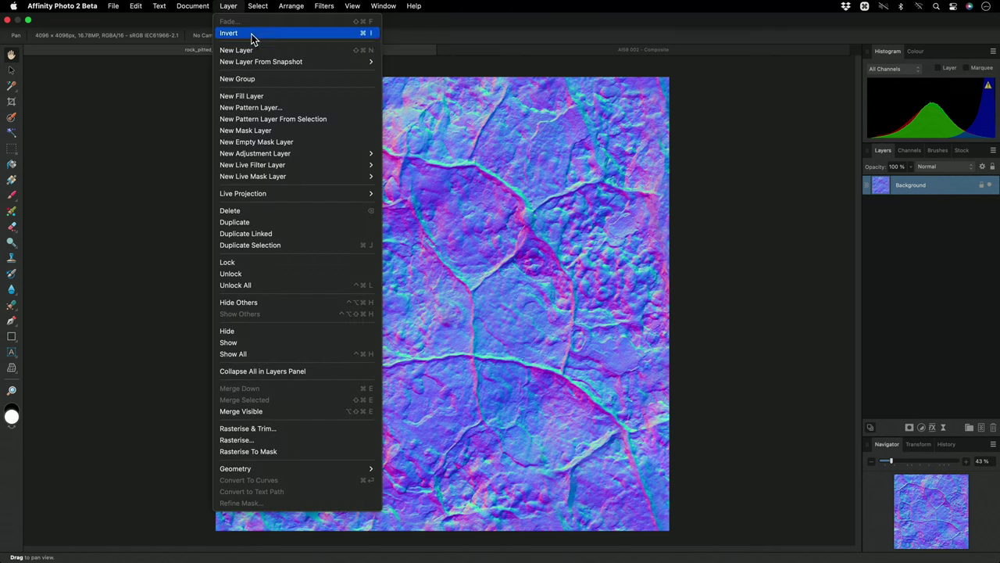
mouse_move(326, 154)
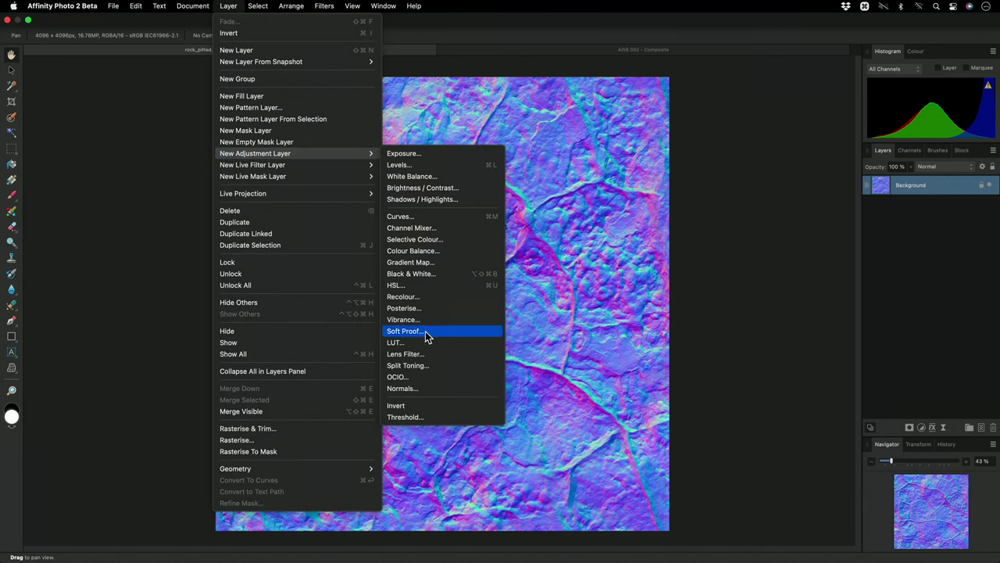
left_click(433, 389)
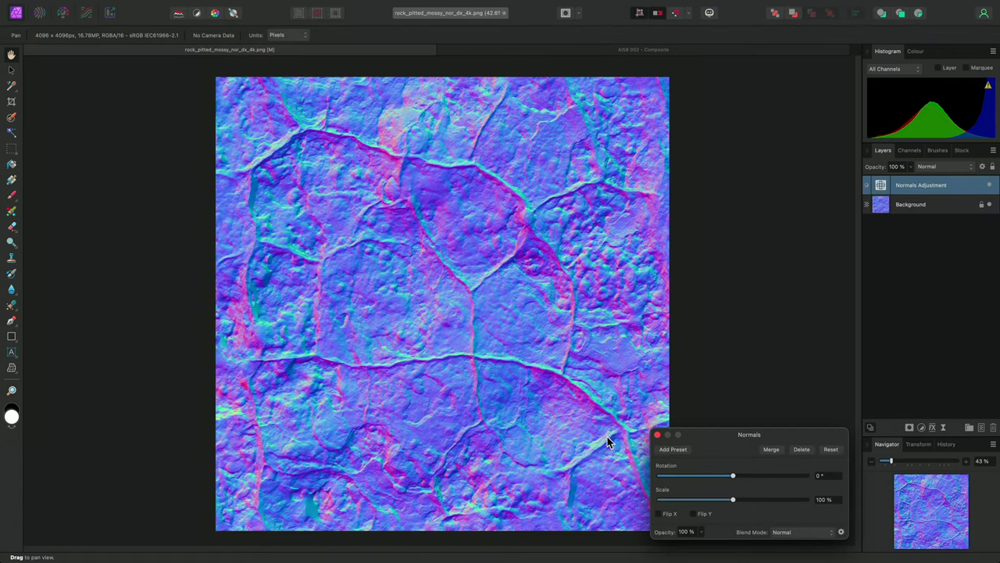
Step: Try different Rotation and Scale values, then reset to 0° rotation and 100% scale
left_click_drag(732, 475, 677, 477)
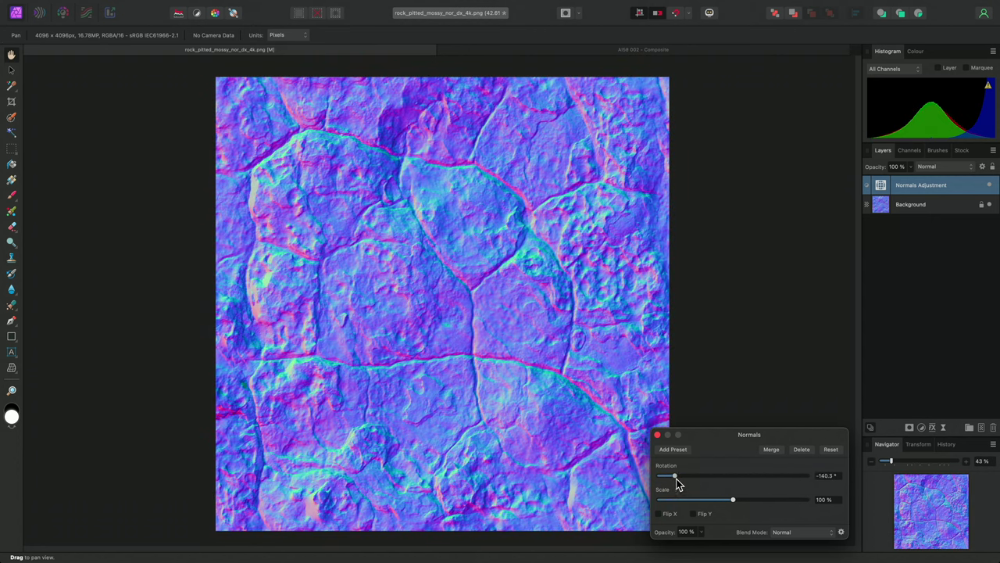
left_click_drag(733, 504, 787, 504)
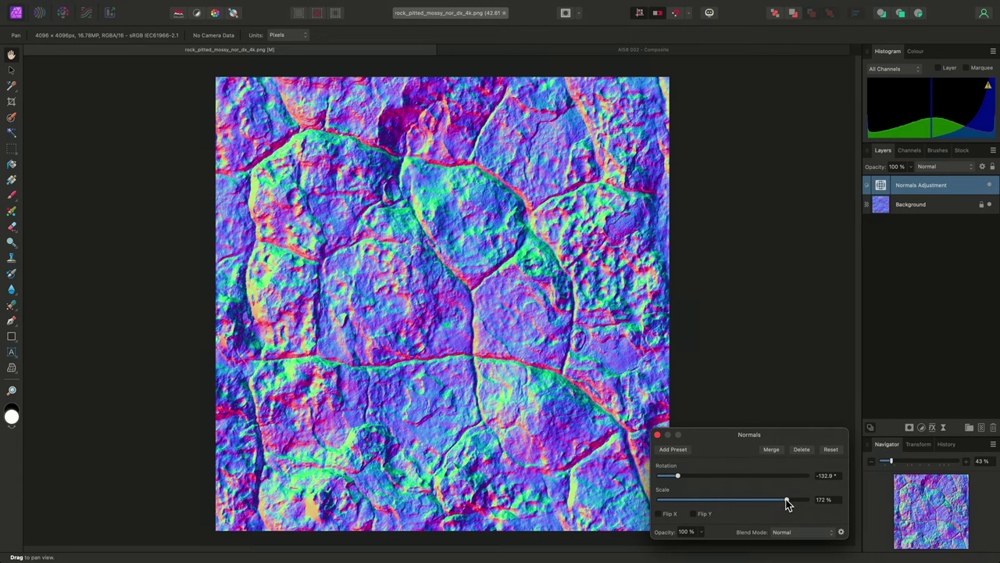
left_click(831, 450)
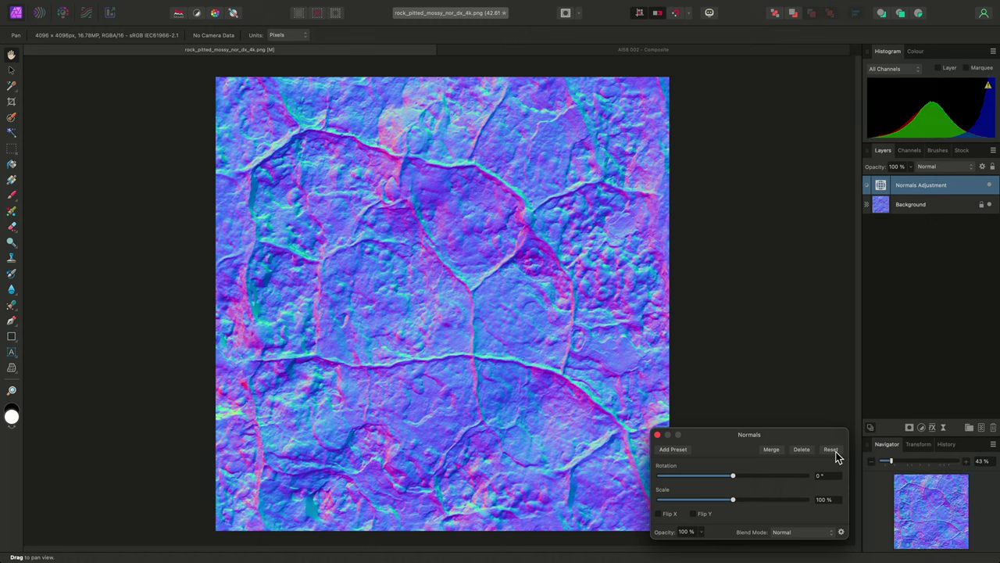
Step: Leave Flip X off, enable Flip Y on the Normals adjustment, then show the AI58 002 - Composite document
left_click(665, 517)
left_click(666, 518)
left_click(704, 515)
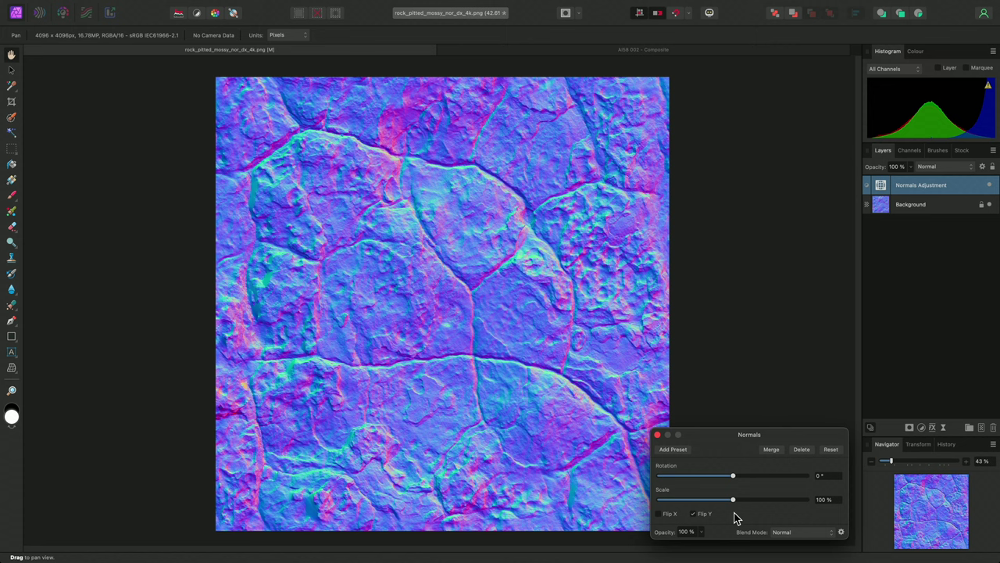
left_click(658, 434)
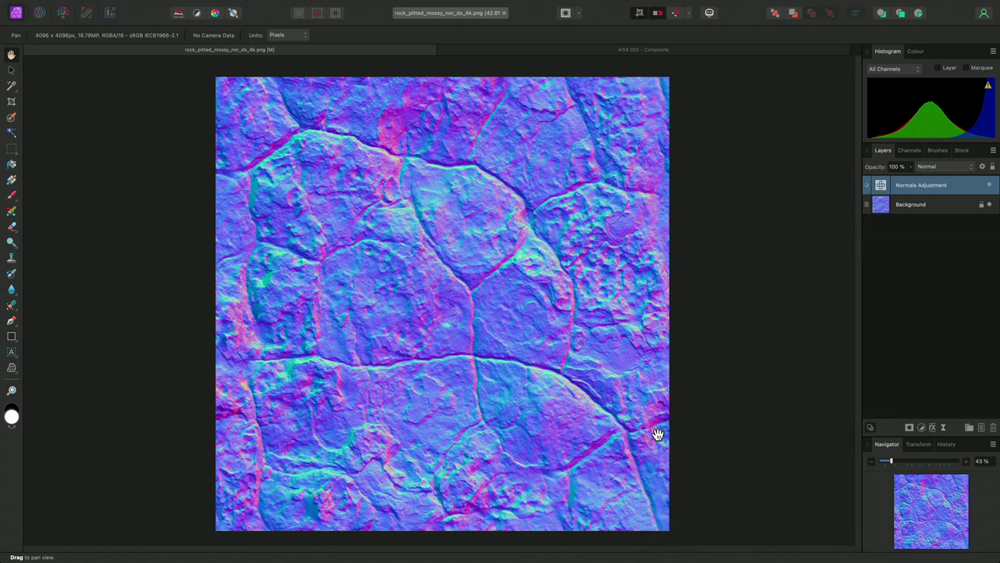
left_click(588, 51)
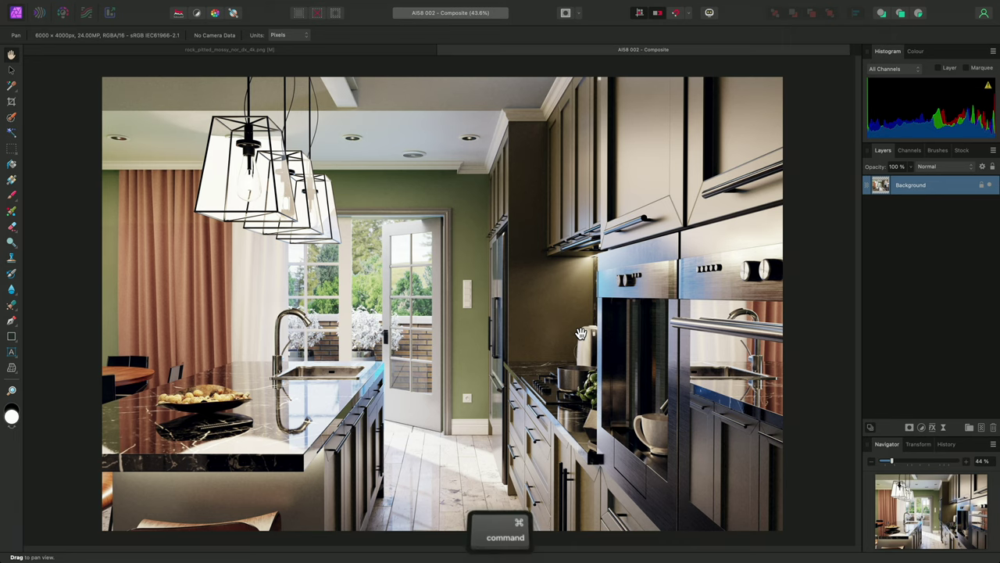
Step: Switch with Command+Tab to the Finder window showing the Archviz folder
key("super+Tab")
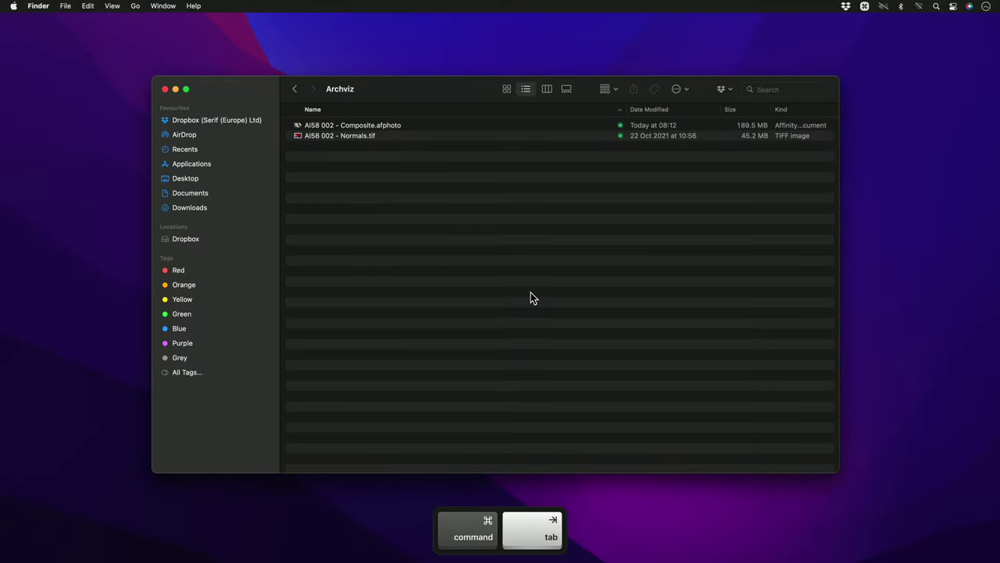
Step: Drag AI58 002 - Normals.tif from Finder into the Affinity kitchen composite
left_click(346, 136)
left_click_drag(346, 136, 437, 292)
key("super+Tab")
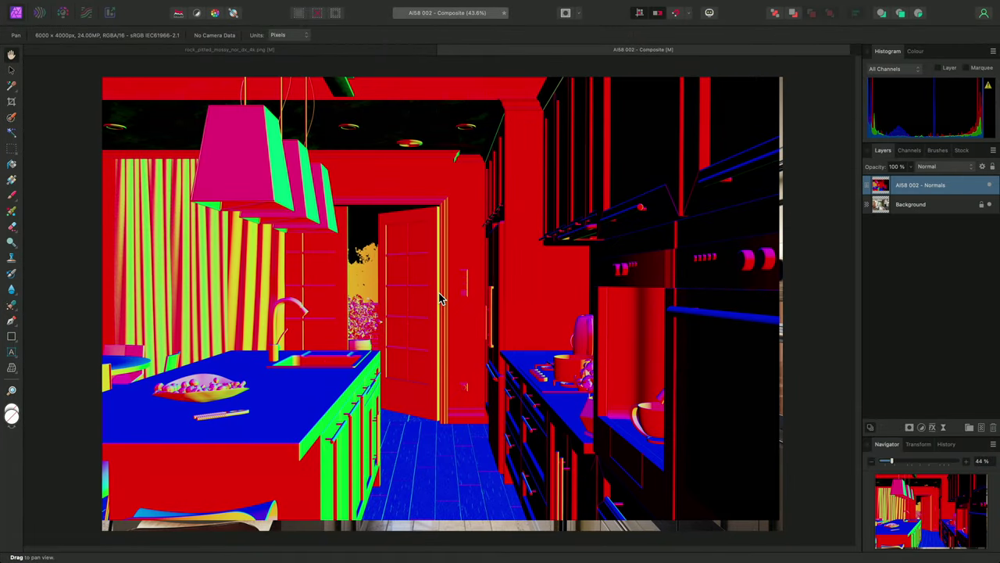
Step: Snap the placed normals layer to the canvas edges and fit the image to the window
key("v")
scroll(442, 298, "down", 2)
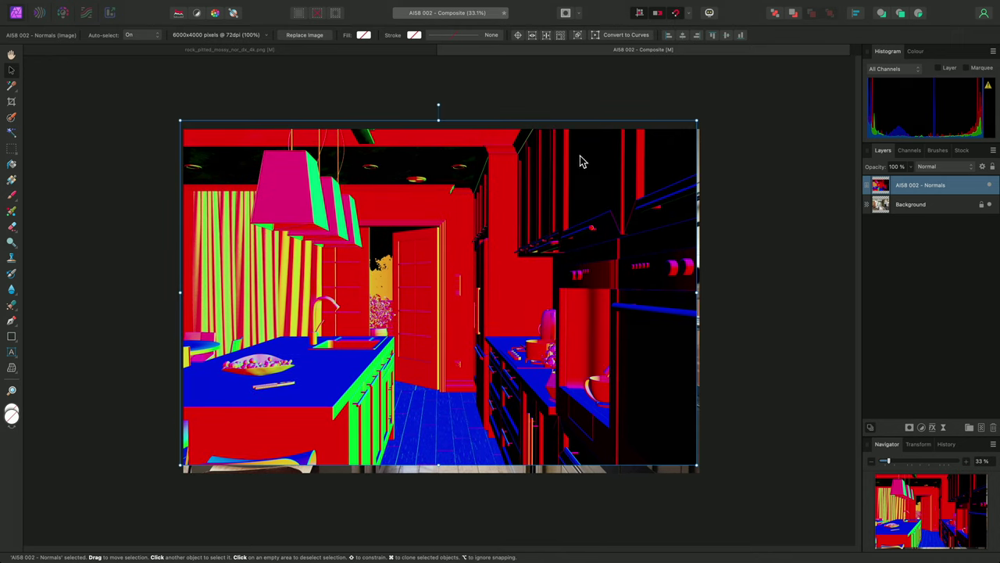
left_click_drag(560, 203, 562, 217)
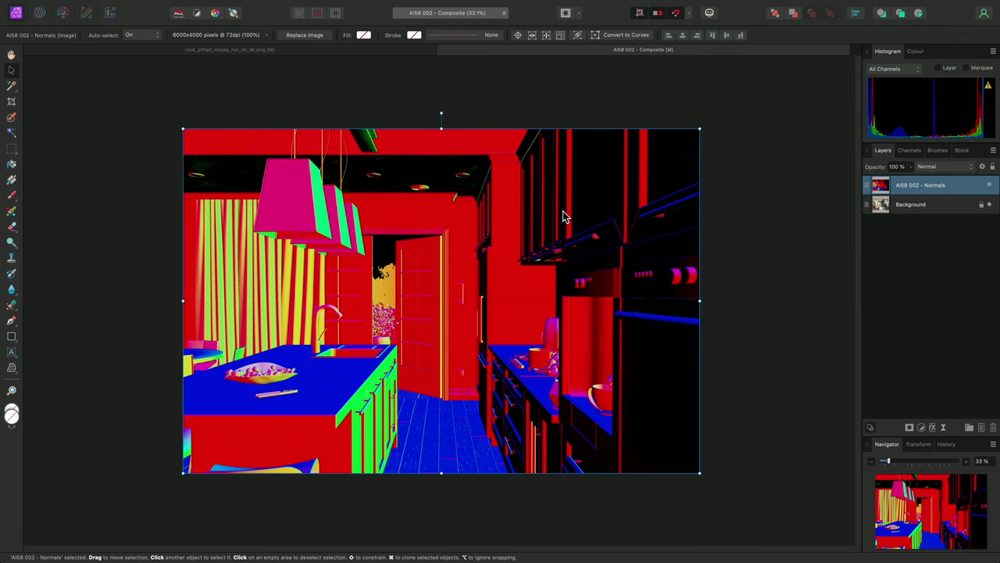
key("super+0")
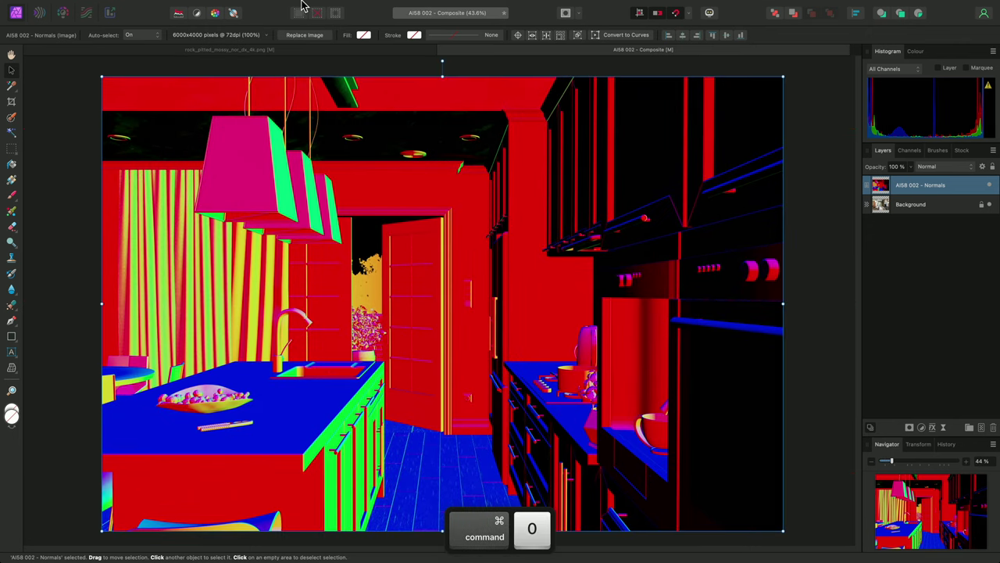
Step: Add a Normals adjustment and nest it as a child of the AI58 002 - Normals layer
mouse_move(301, 2)
left_click(228, 5)
mouse_move(339, 154)
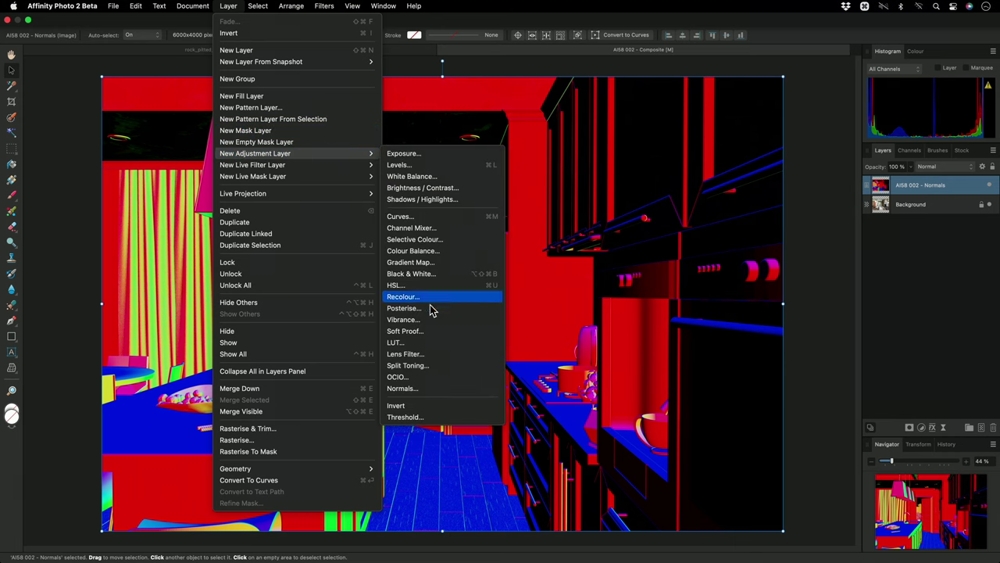
left_click(436, 388)
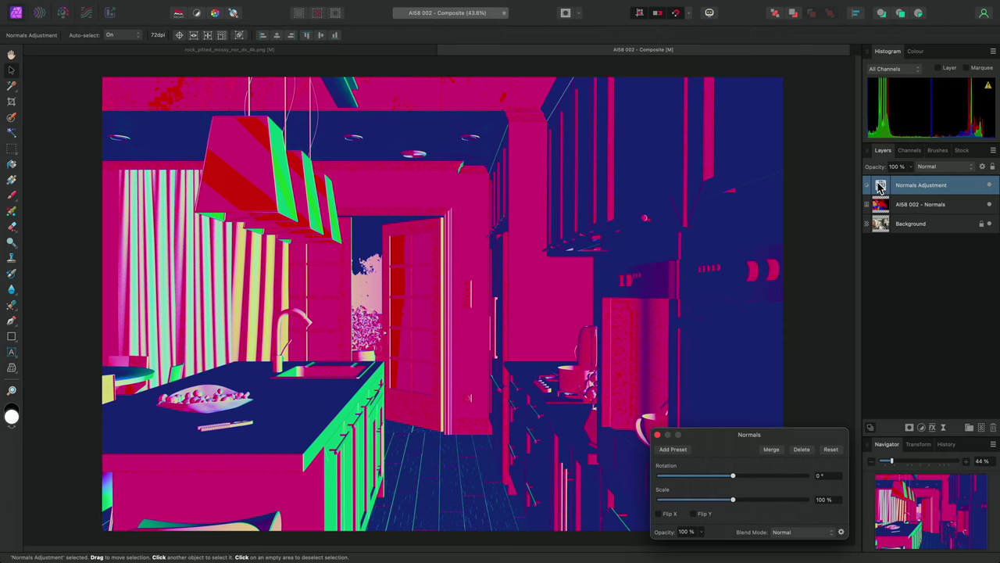
left_click(881, 186)
left_click_drag(881, 187, 917, 211)
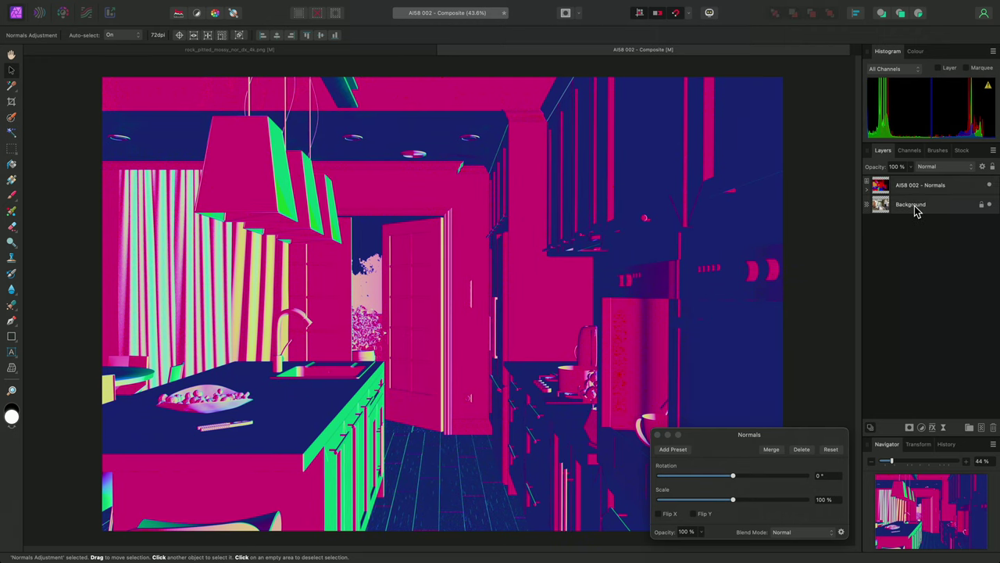
Step: Expand AI58 002 - Normals and add a nested Channel Mixer with Output Channel set to Gray
left_click(866, 188)
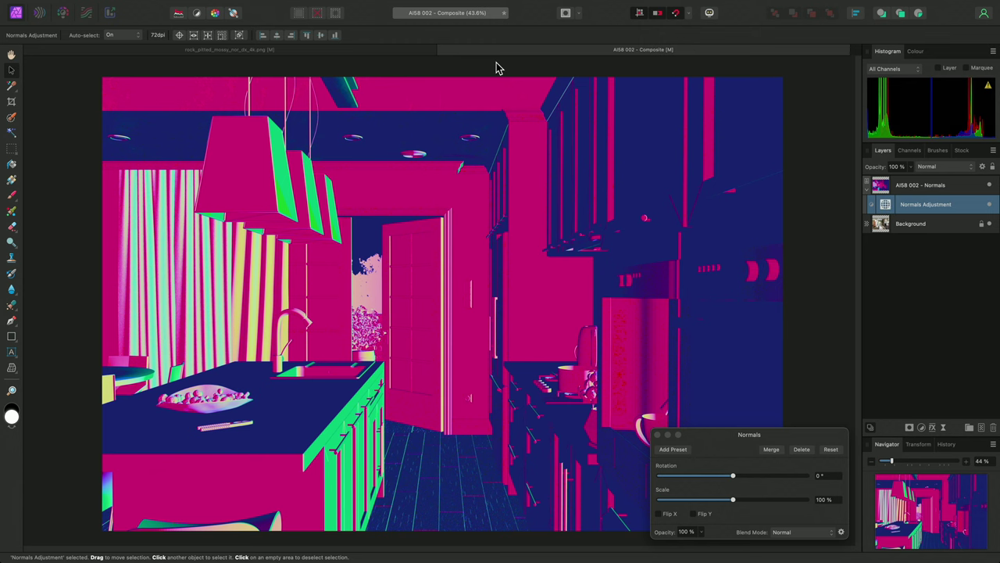
mouse_move(291, 5)
left_click(229, 5)
mouse_move(328, 154)
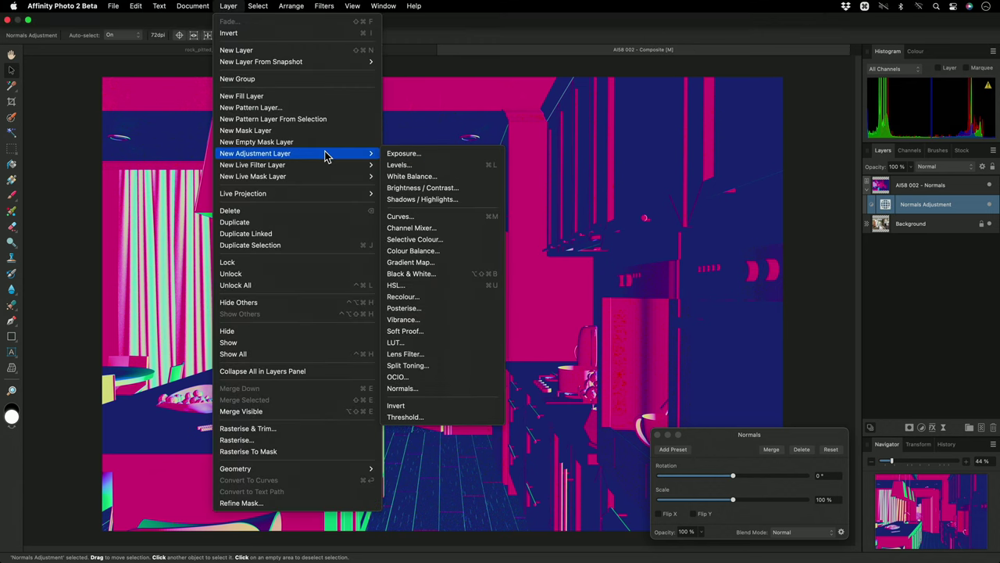
left_click(449, 228)
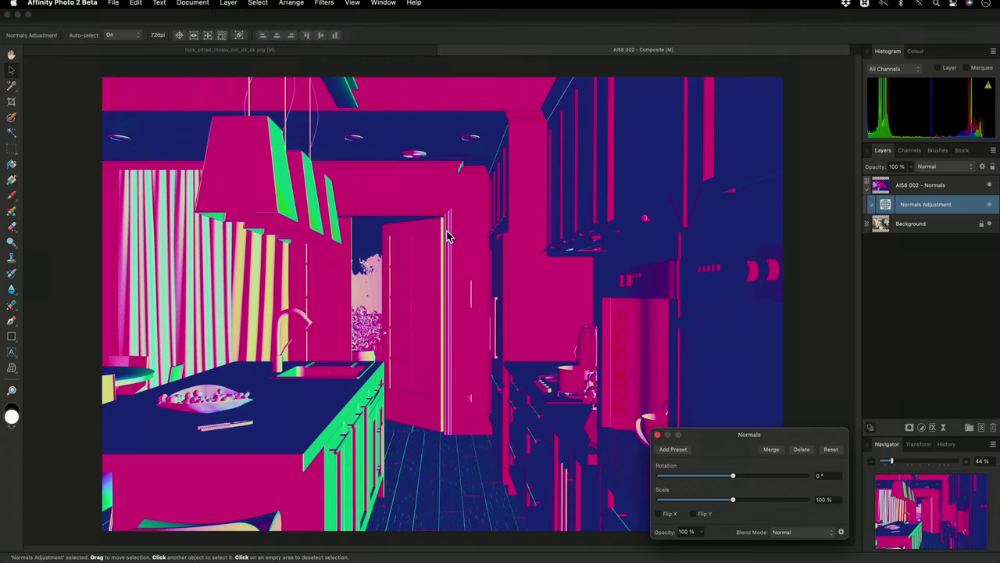
left_click(679, 380)
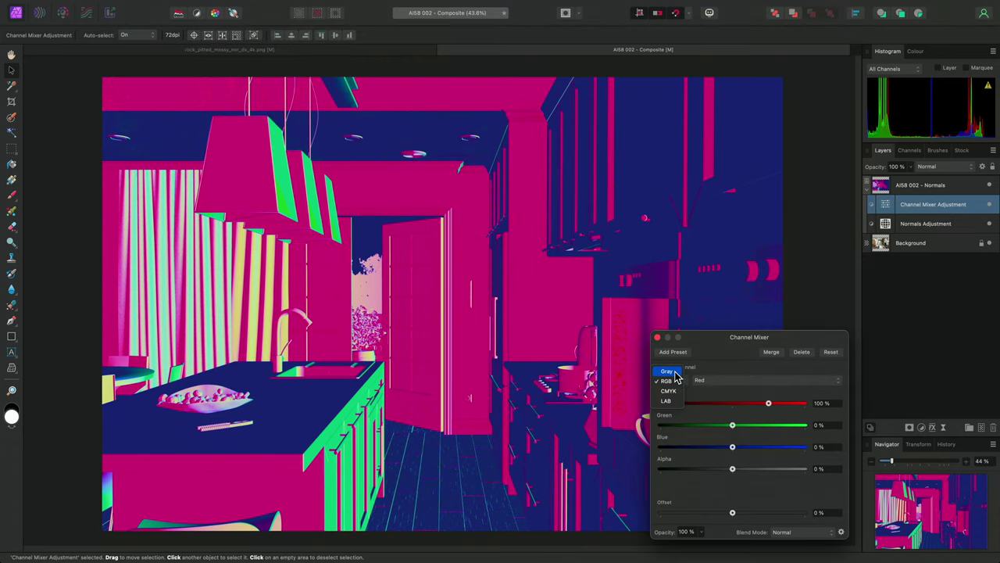
left_click(672, 372)
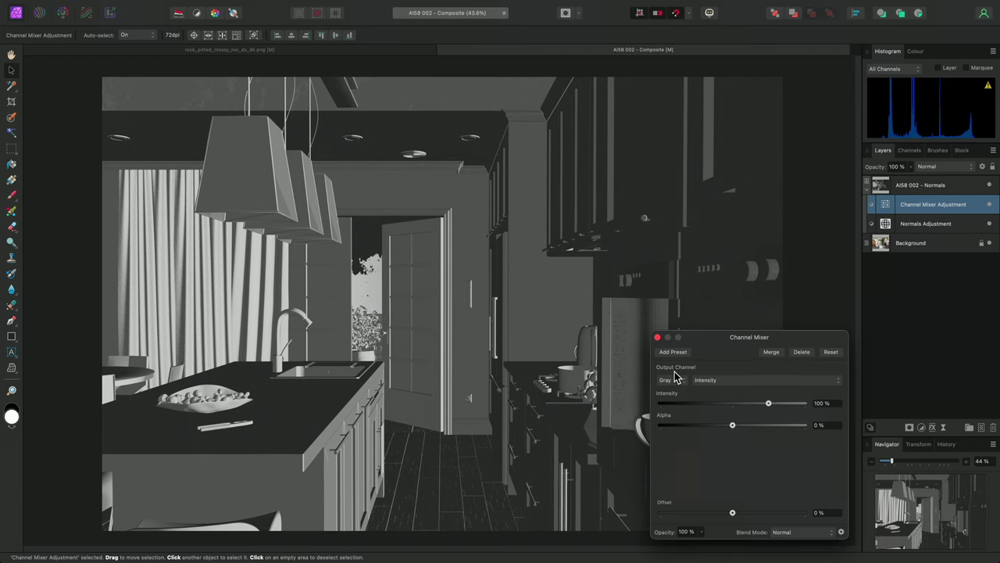
left_click(657, 337)
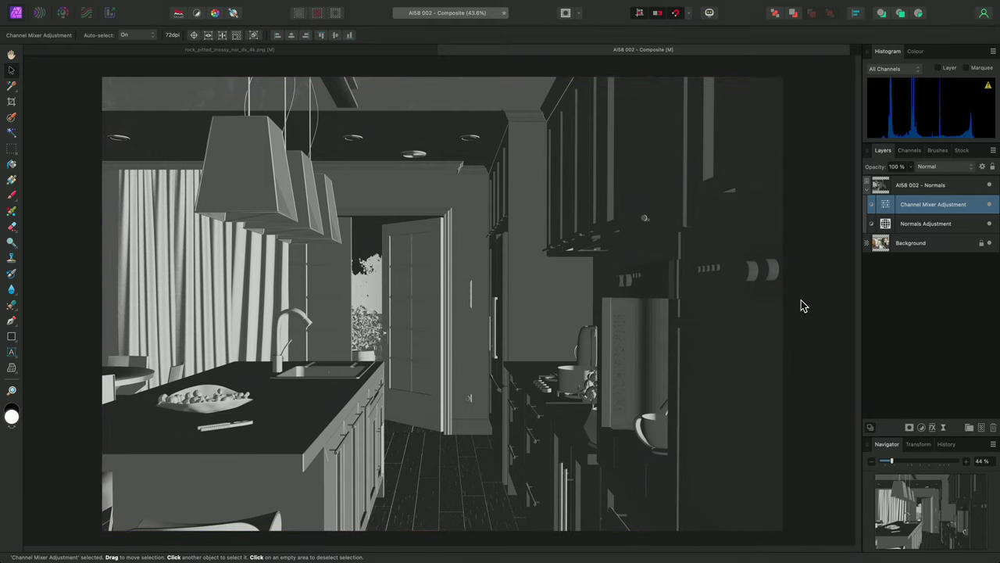
Step: Set the AI58 002 - Normals layer's blend mode to Soft Light
left_click(914, 187)
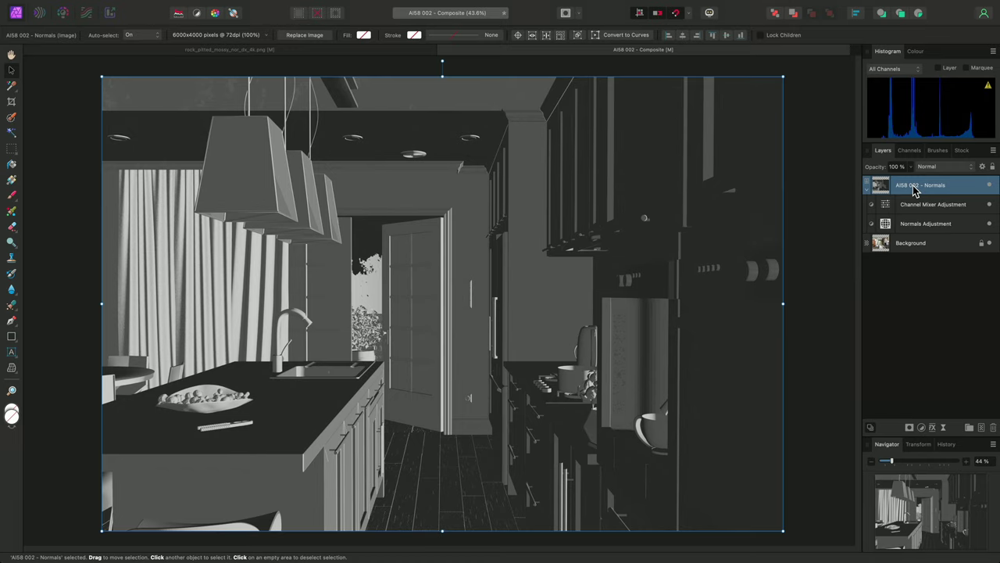
left_click(949, 167)
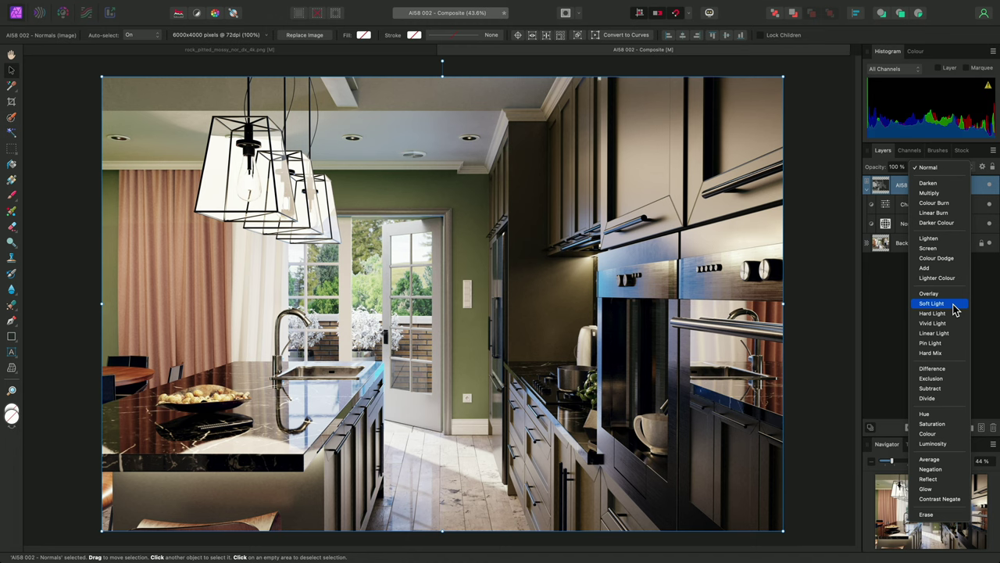
left_click(955, 310)
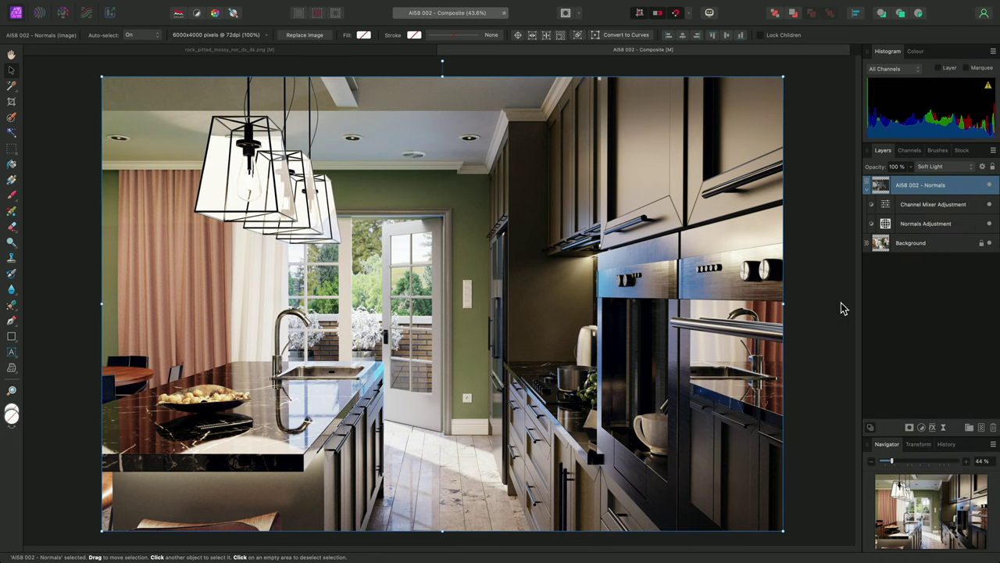
key("h")
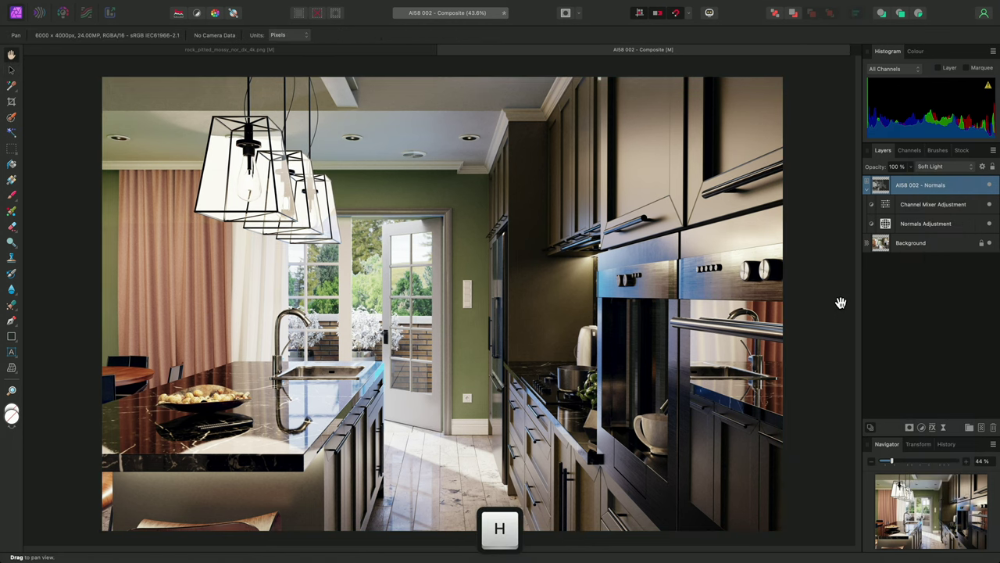
Step: Reopen the nested Normals adjustment and set its Rotation to -105.5°
left_click(887, 227)
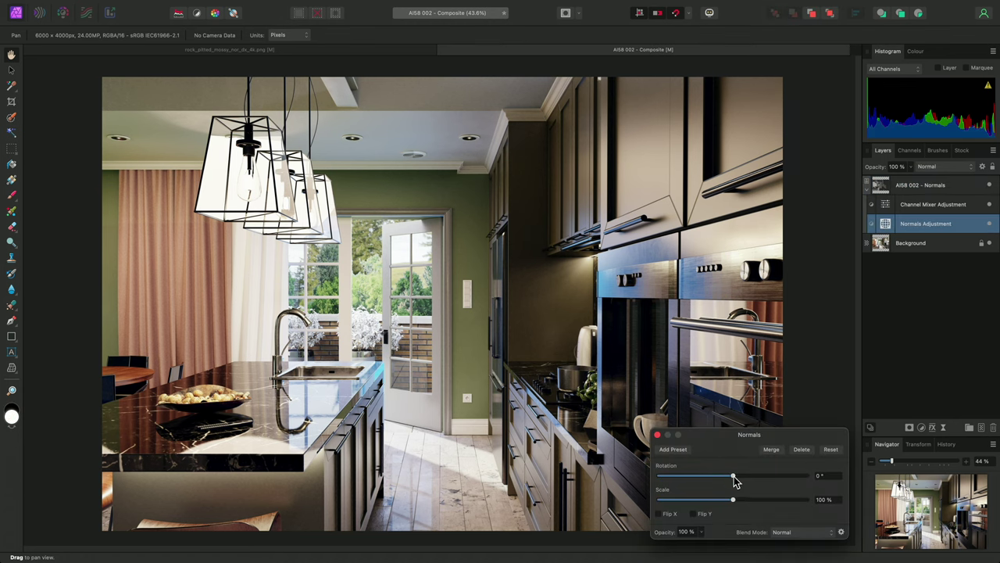
left_click_drag(735, 478, 691, 482)
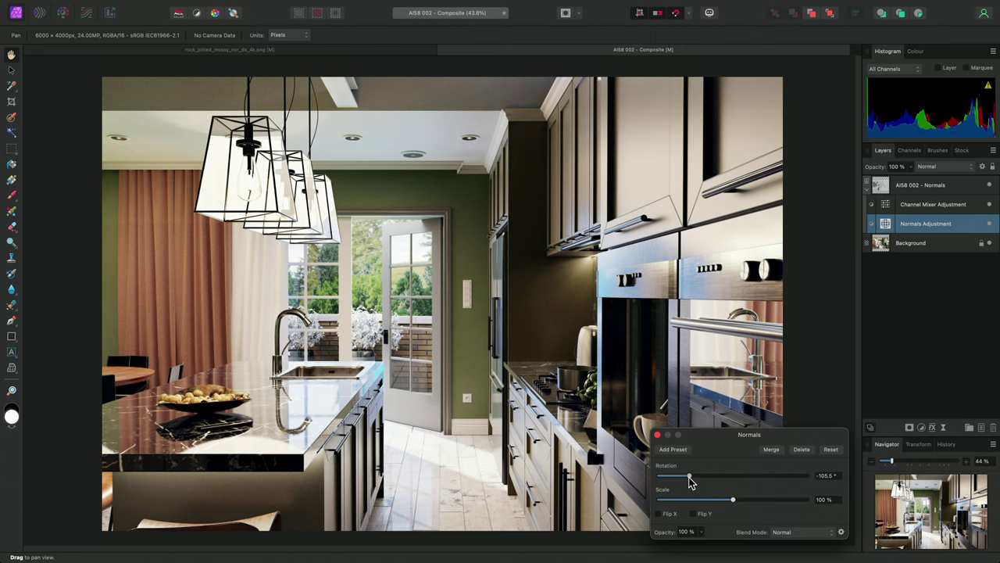
Step: Toggle Flip X on and back off in the Normals dialog, leaving the lighting unflipped
left_click(658, 513)
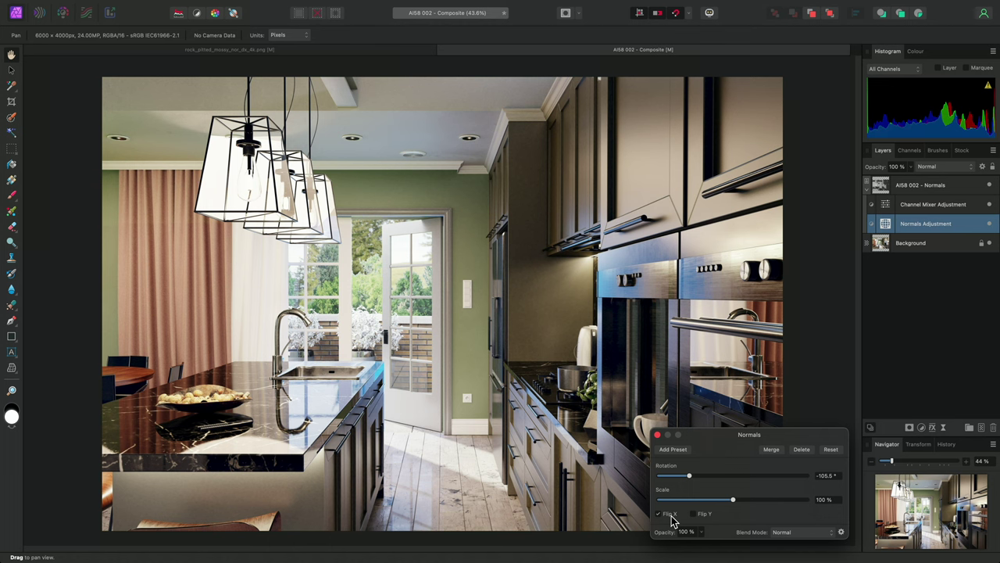
left_click(670, 517)
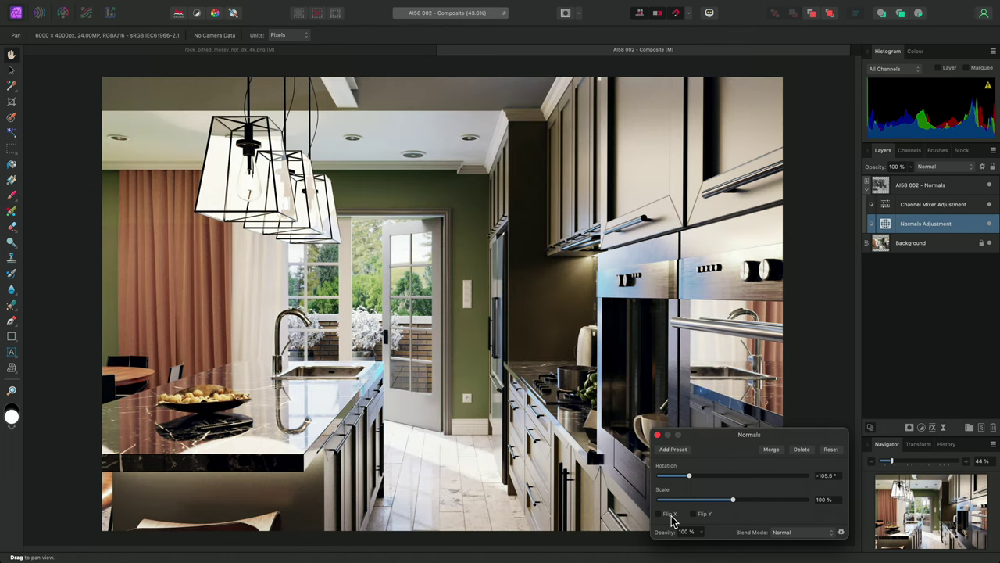